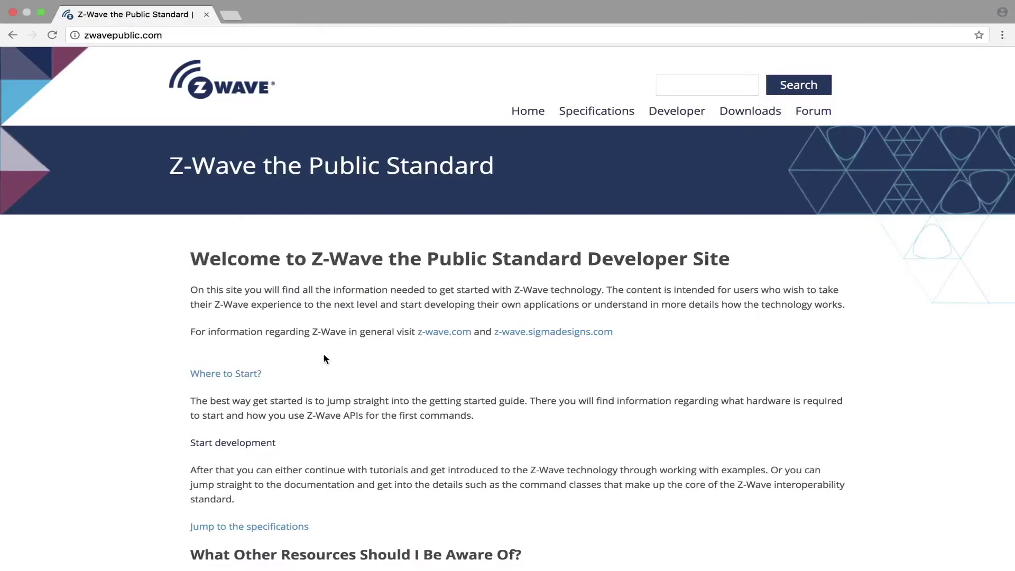
Open the Start development page and find the Z-Wave Over IP SD card image for Raspberry Pi 3.
scroll(94, 368, "down", 1)
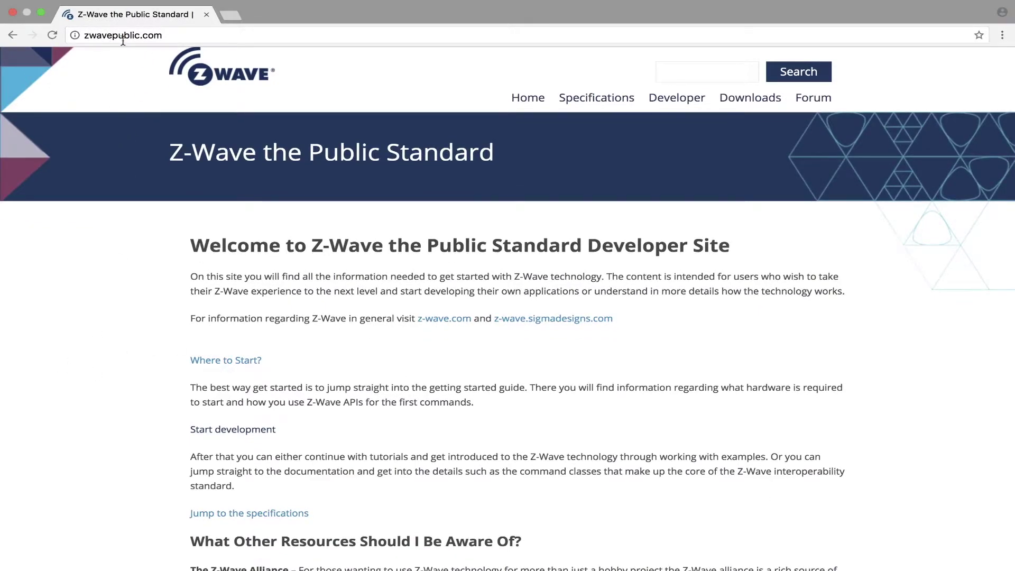
scroll(113, 259, "down", 2)
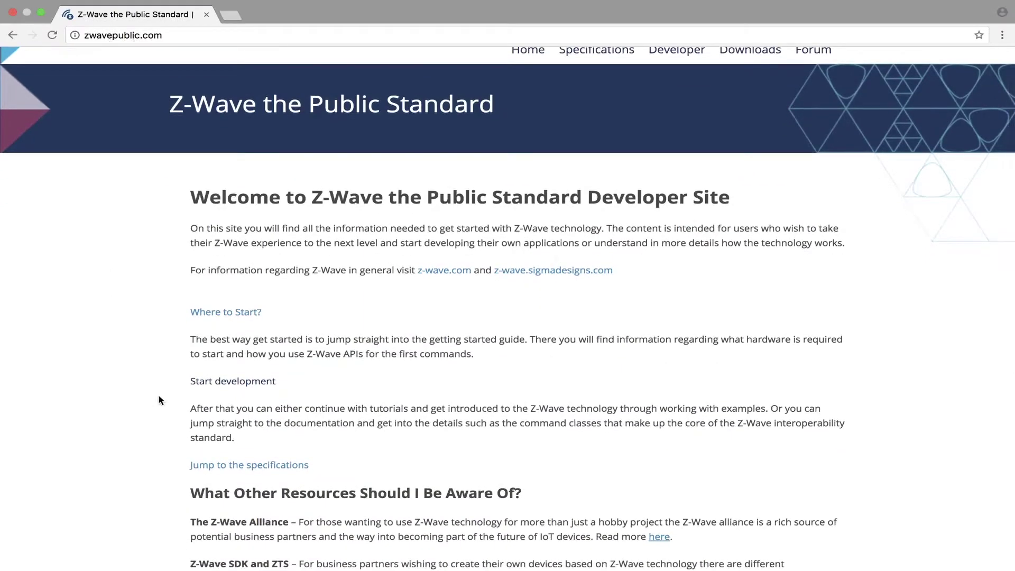
left_click(226, 386)
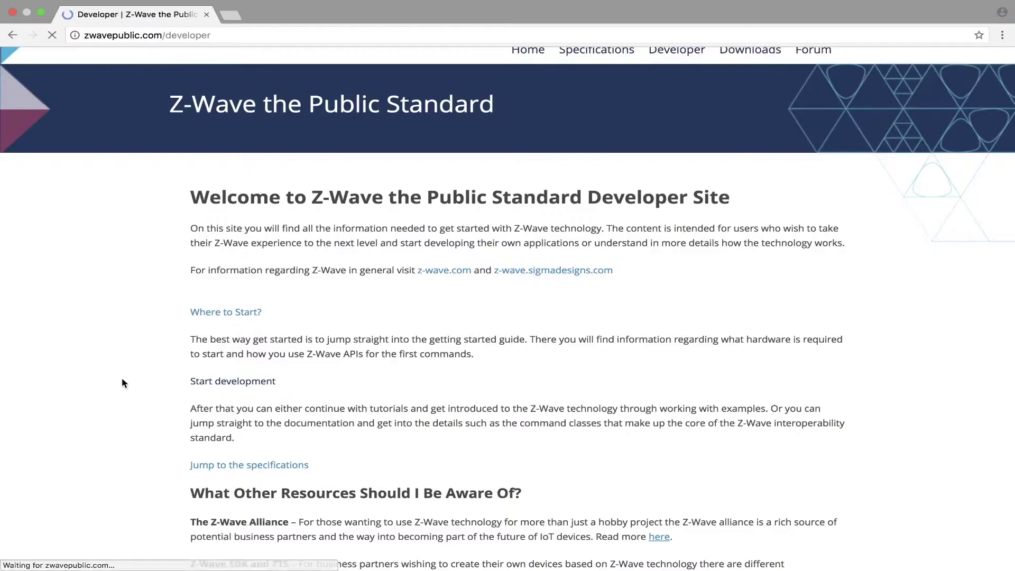
scroll(123, 382, "down", 5)
scroll(121, 383, "down", 2)
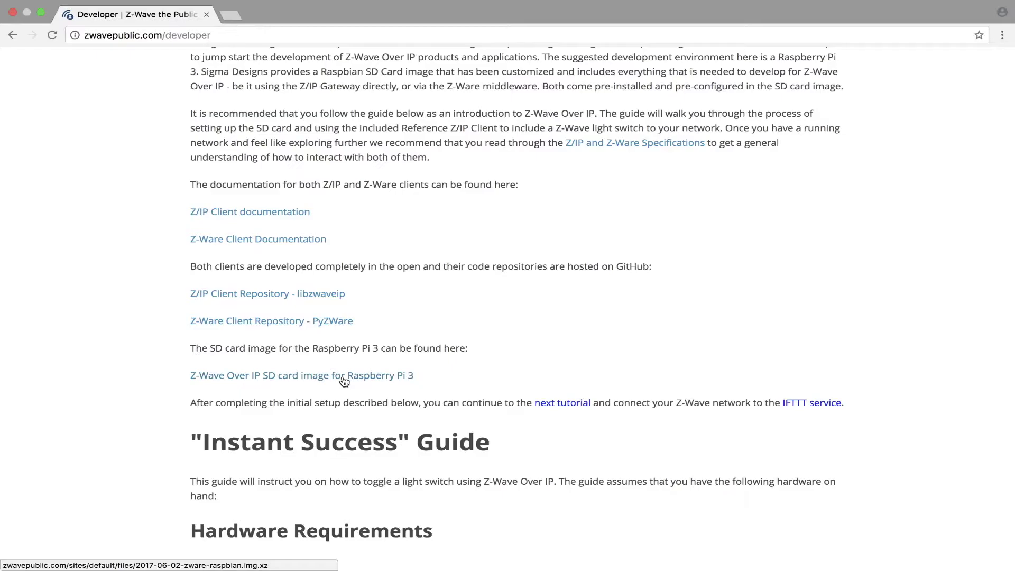
Switch to Etcher and select 2017-06-02-zware-raspbian.img.xz from Downloads as the image to flash.
key("super+Tab")
key("super+Tab")
key("super+Tab")
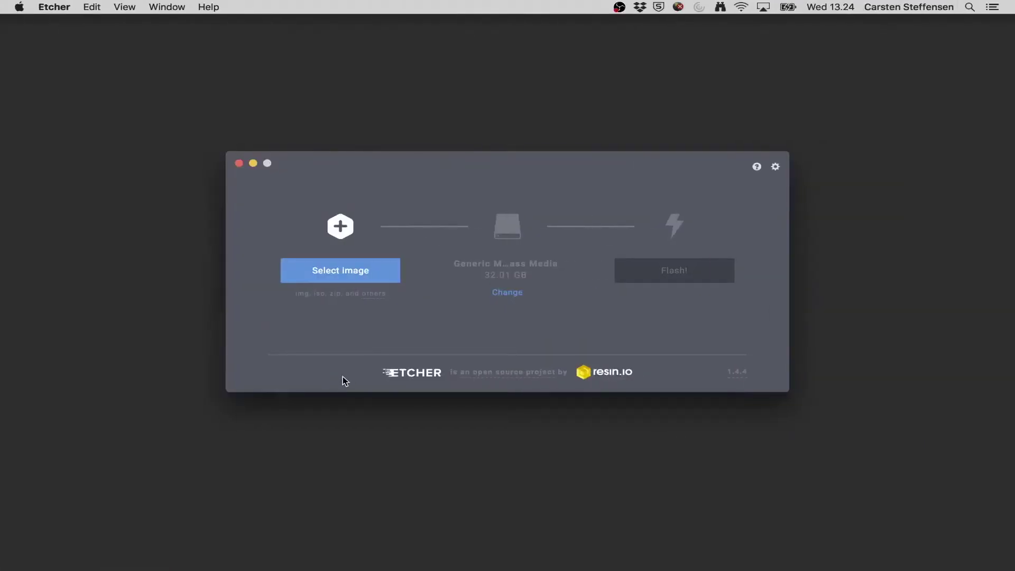
left_click(342, 272)
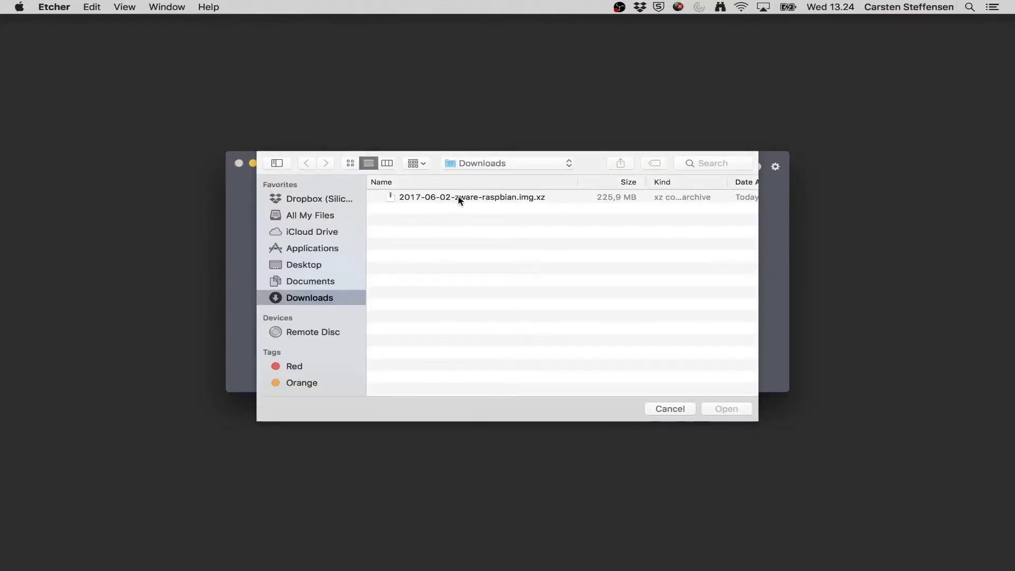
left_click(460, 200)
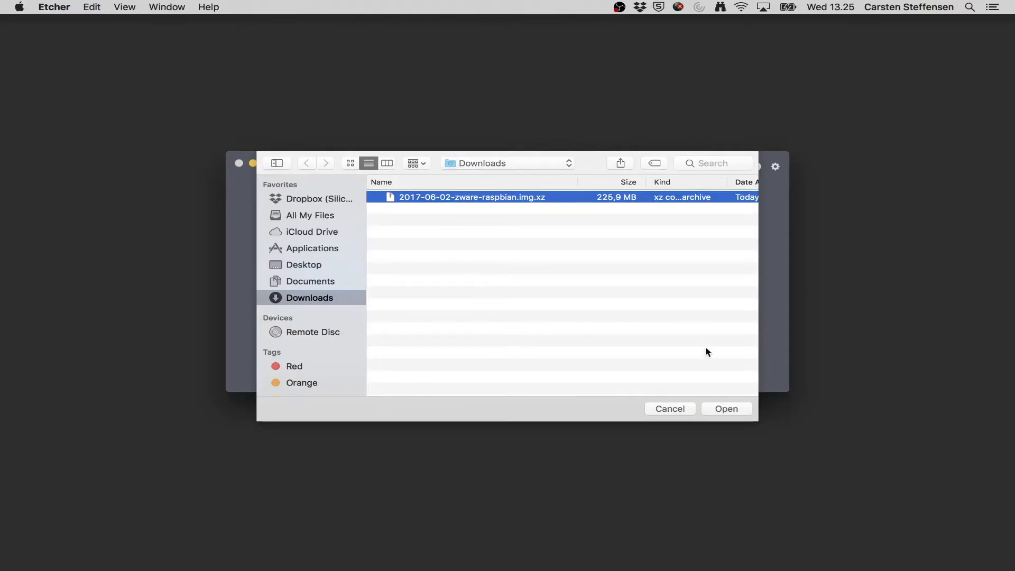
left_click(726, 408)
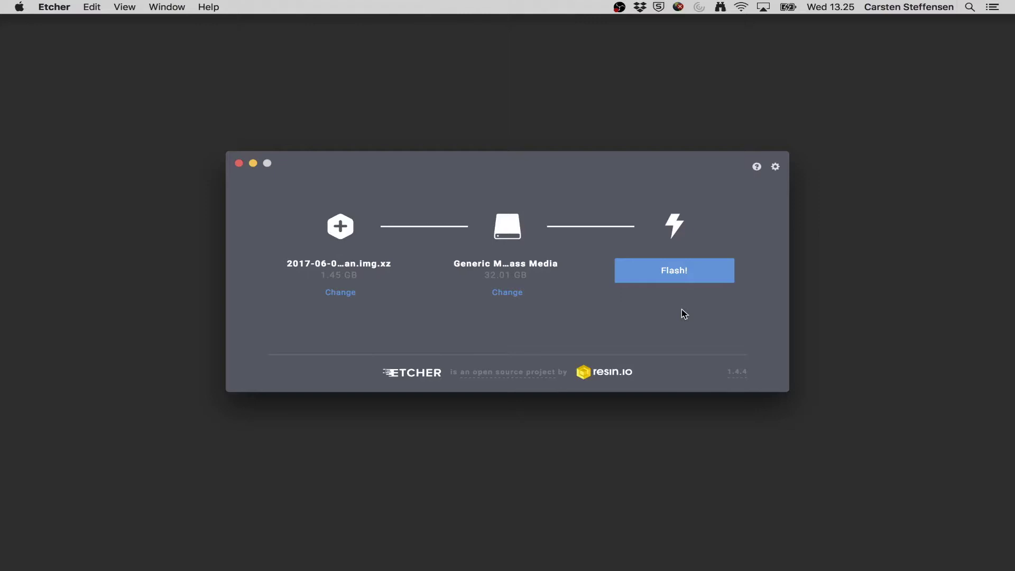
key("super+Tab")
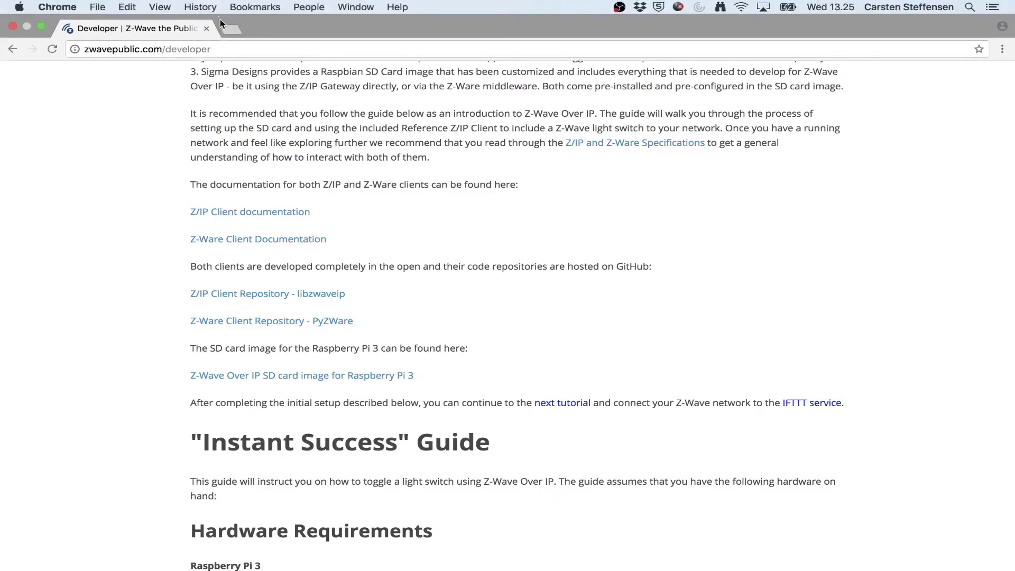
left_click(233, 29)
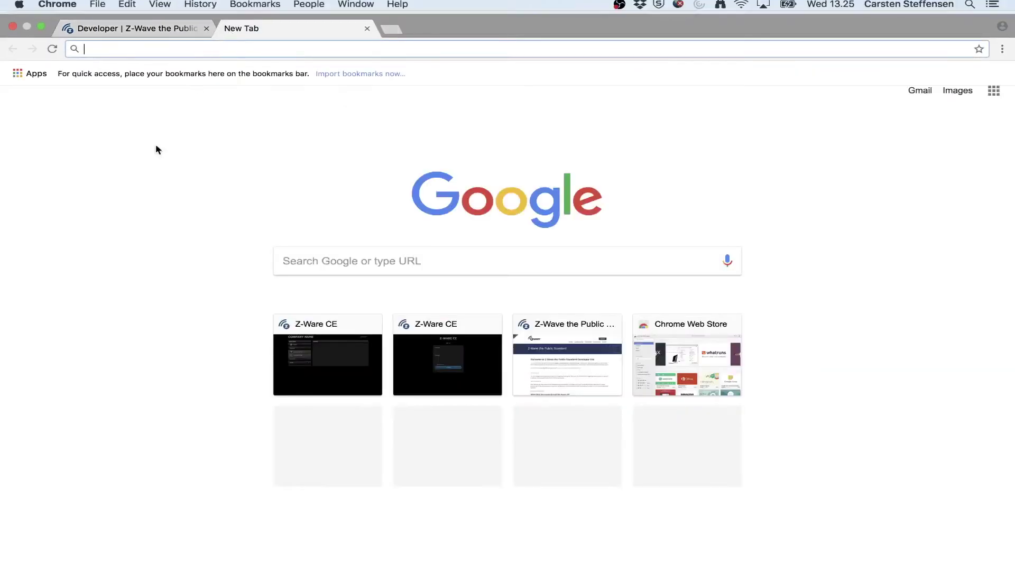
type("http")
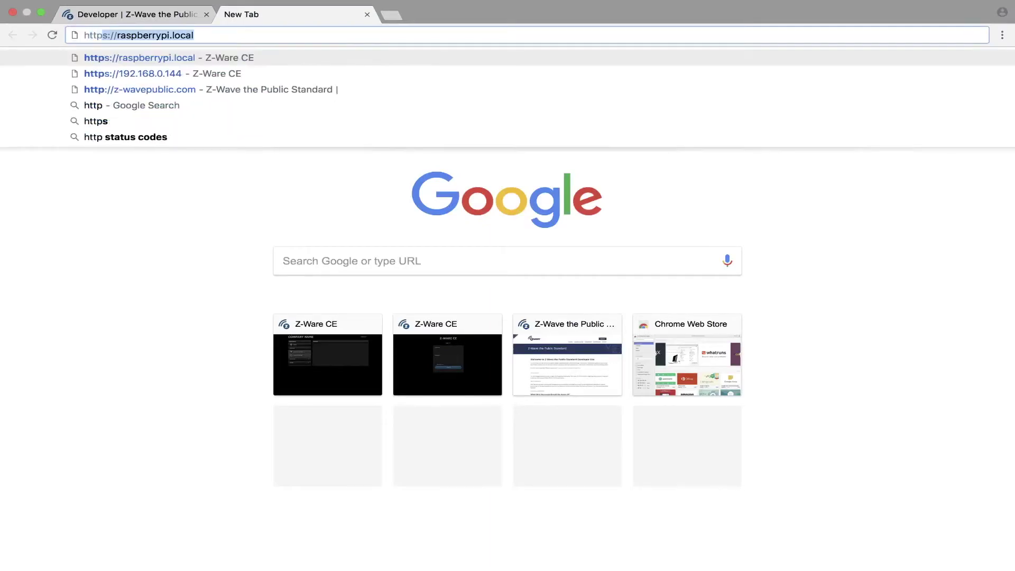
type("s://")
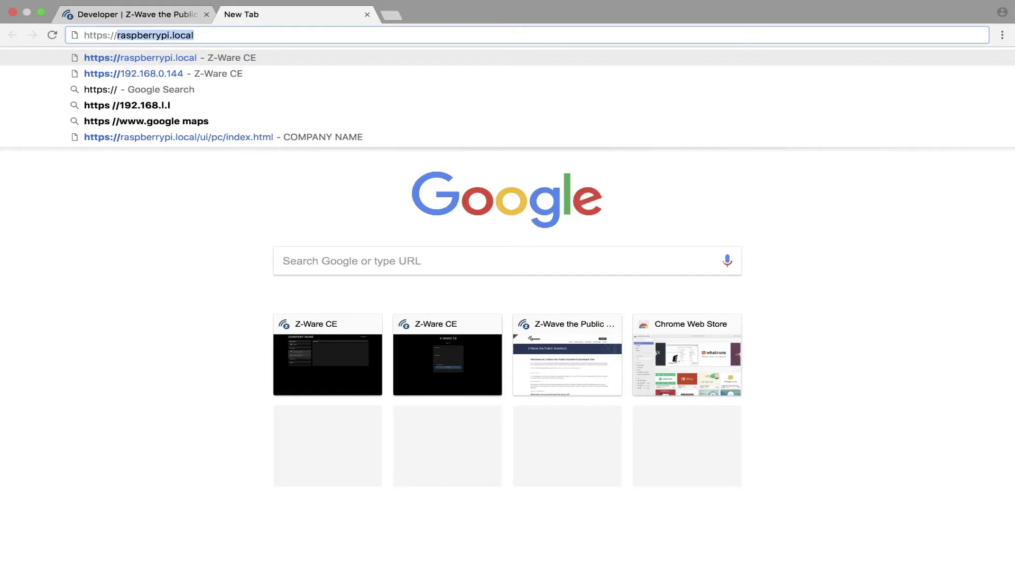
key("Return")
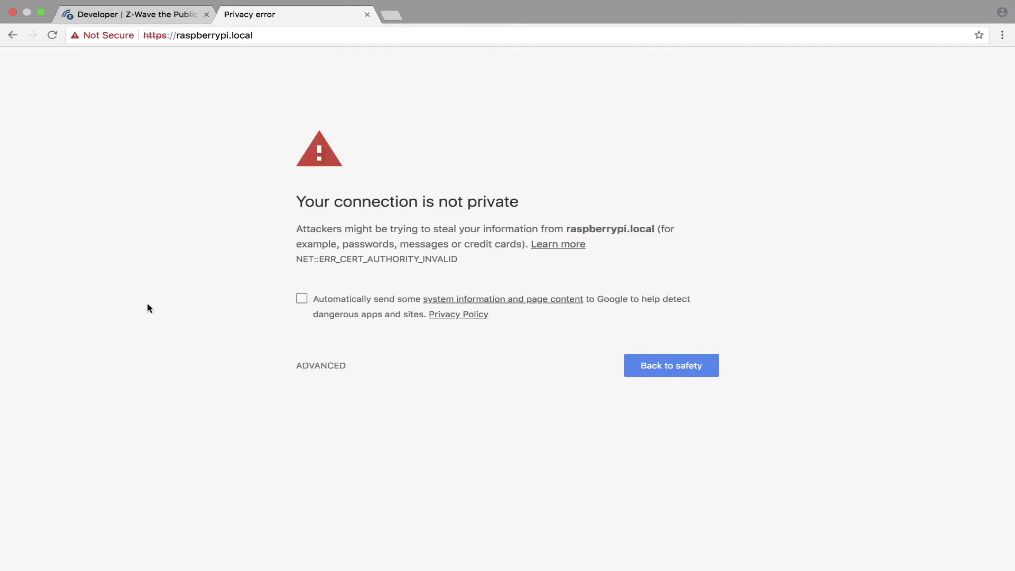
left_click(308, 366)
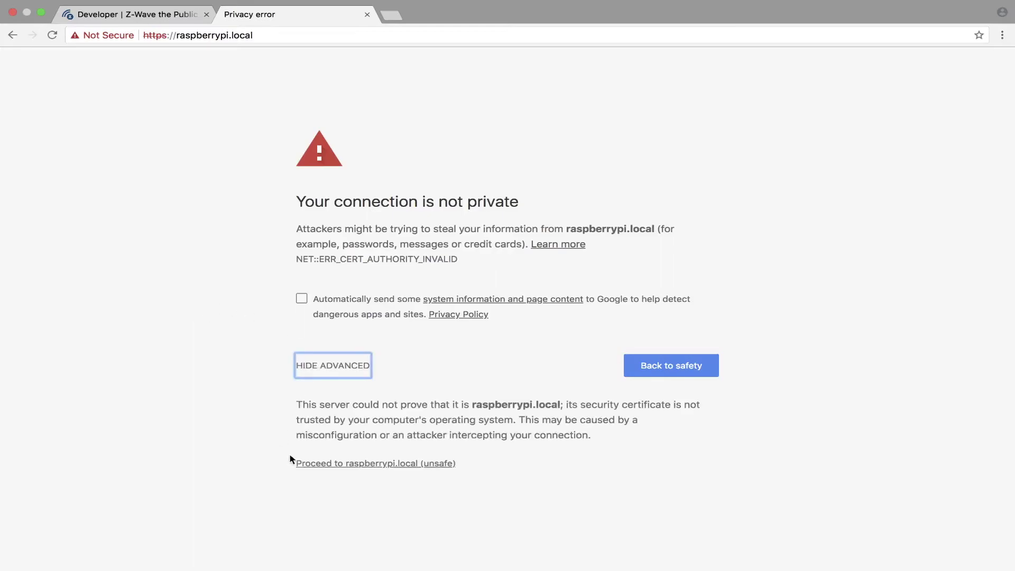
left_click(371, 463)
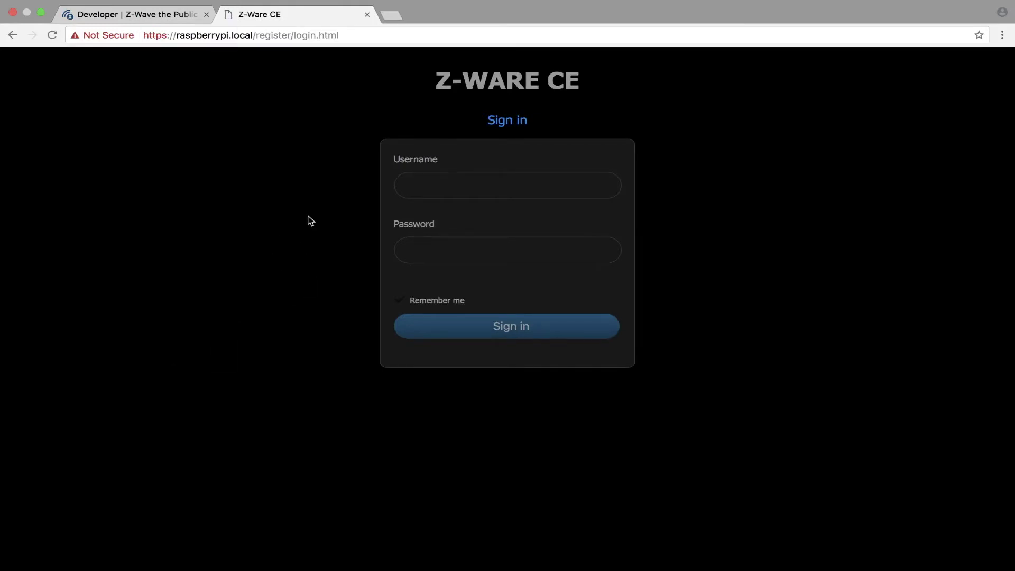
Sign in to Z-Ware CE with the username sigma and the account password.
left_click(433, 187)
type("sigma")
key("Tab")
type("••••••••••••")
left_click(509, 332)
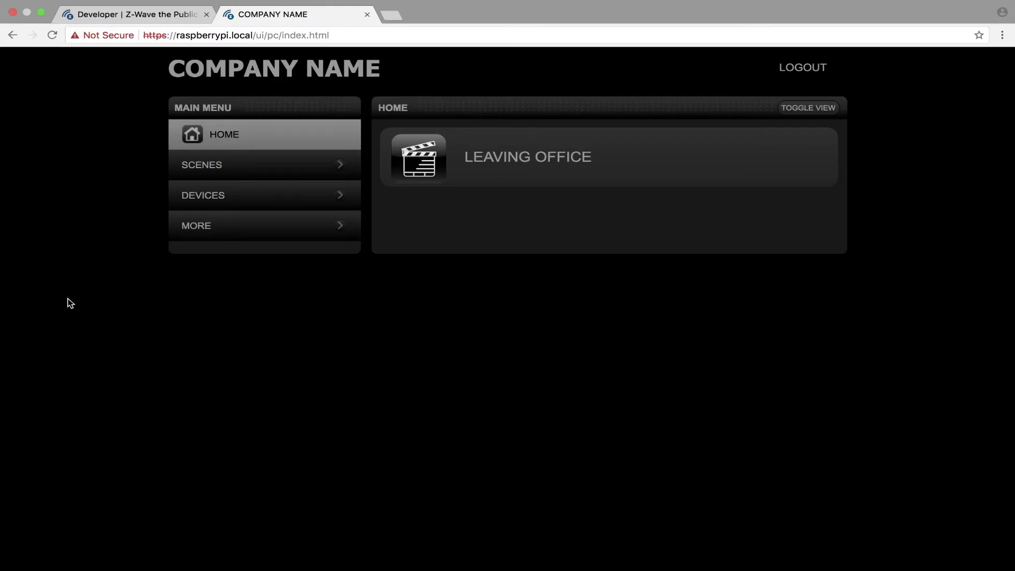
Open the office Lamp device and toggle its target state, leaving it set to ON.
left_click(197, 197)
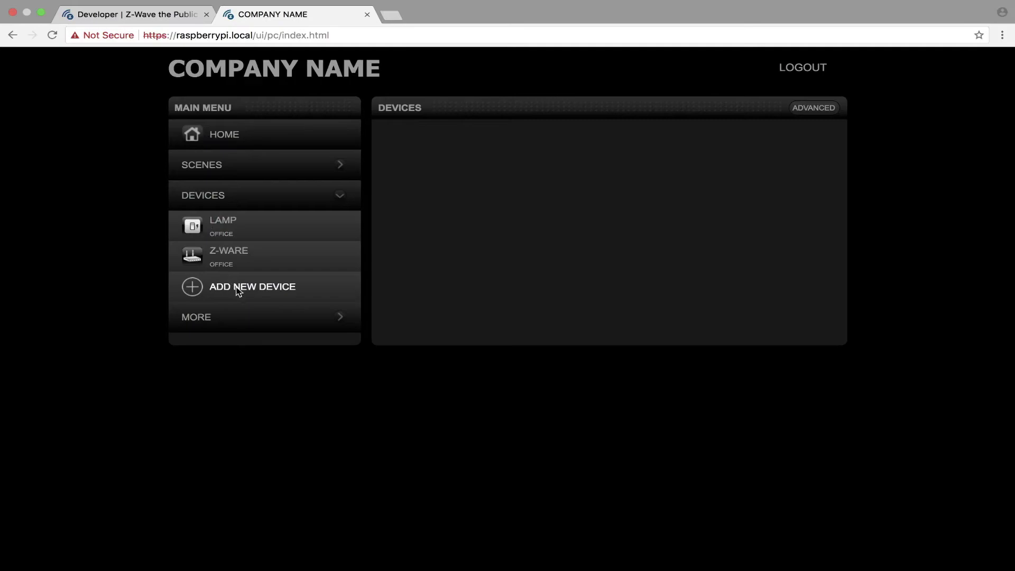
left_click(203, 233)
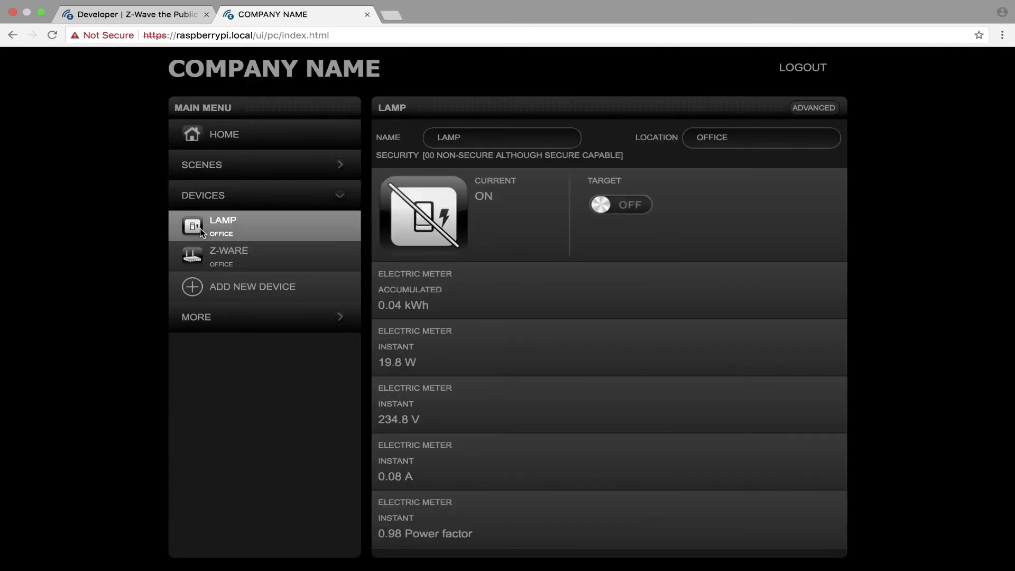
left_click(608, 211)
left_click(626, 205)
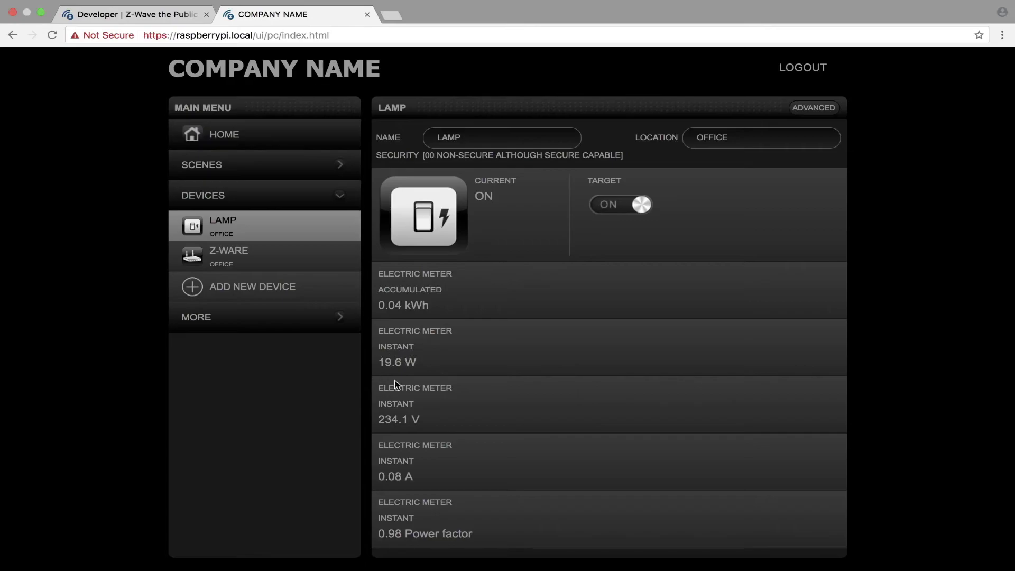
Open the Leaving Office scene to examine its actions, schedule and trigger events.
left_click(205, 166)
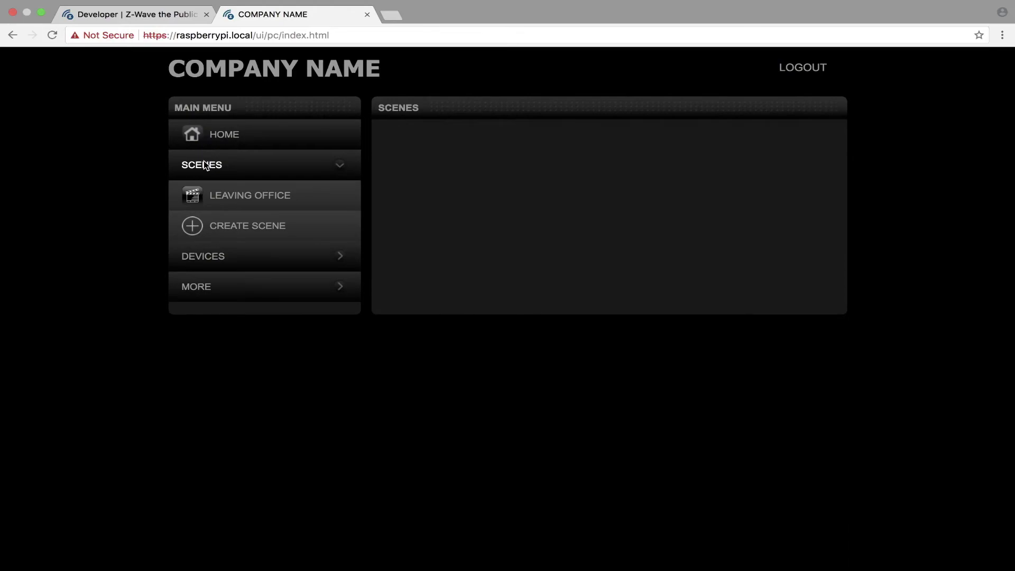
left_click(241, 197)
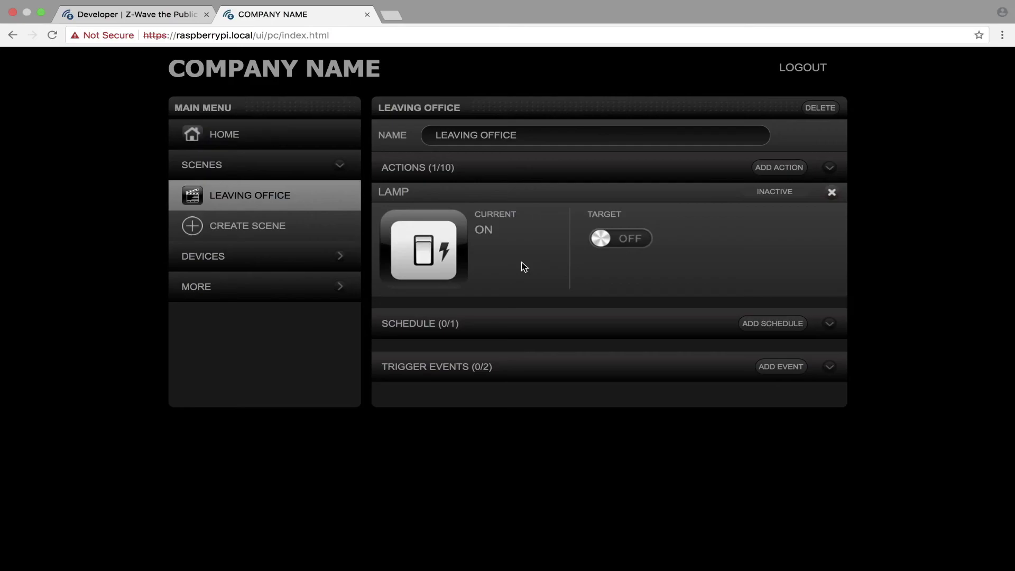
Switch from Chrome to another open application.
key("super+Tab")
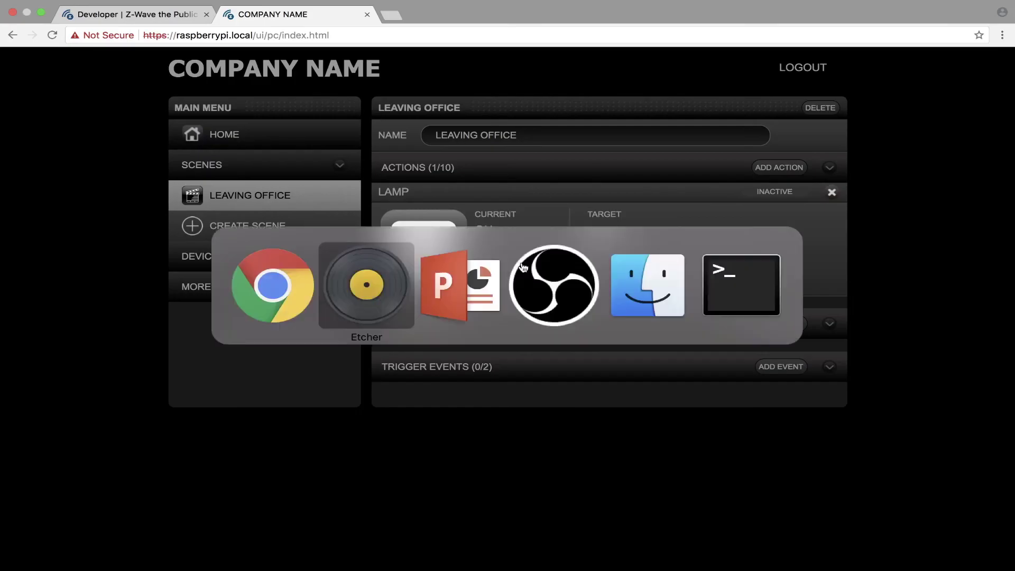